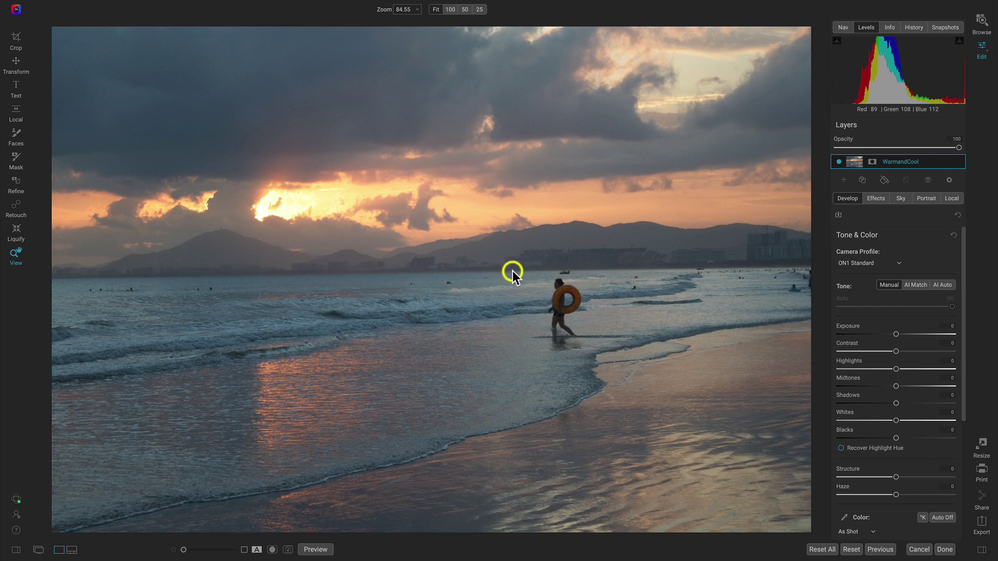
Level the horizon with the Crop tool's Level line and commit the straightened crop.
key(c)
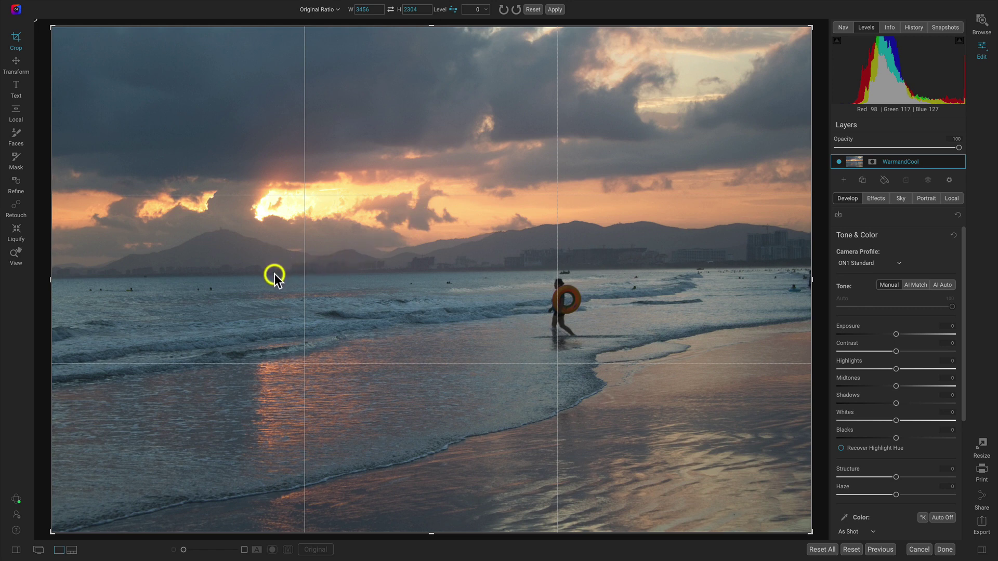
drag(274, 276, 793, 268)
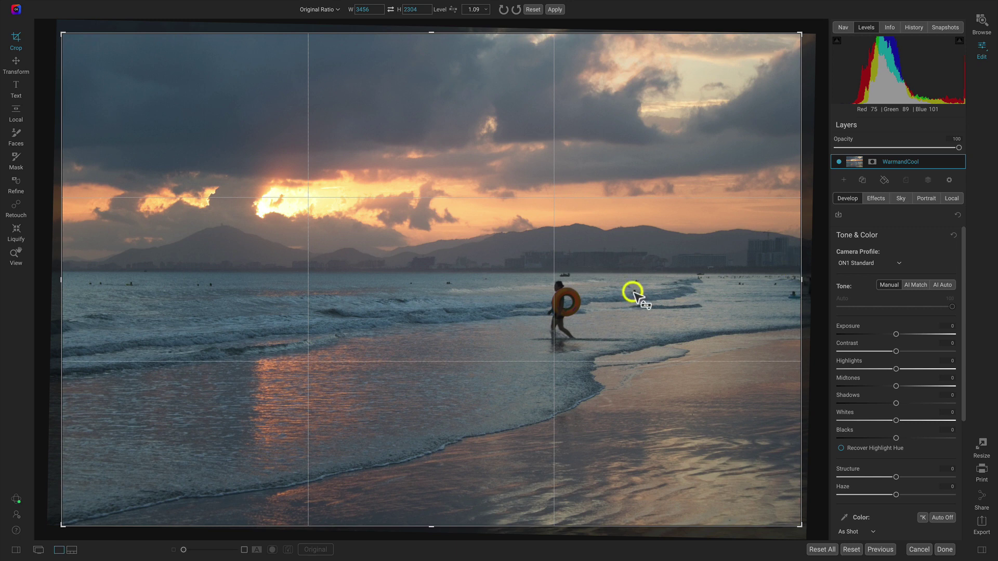
double_click(666, 280)
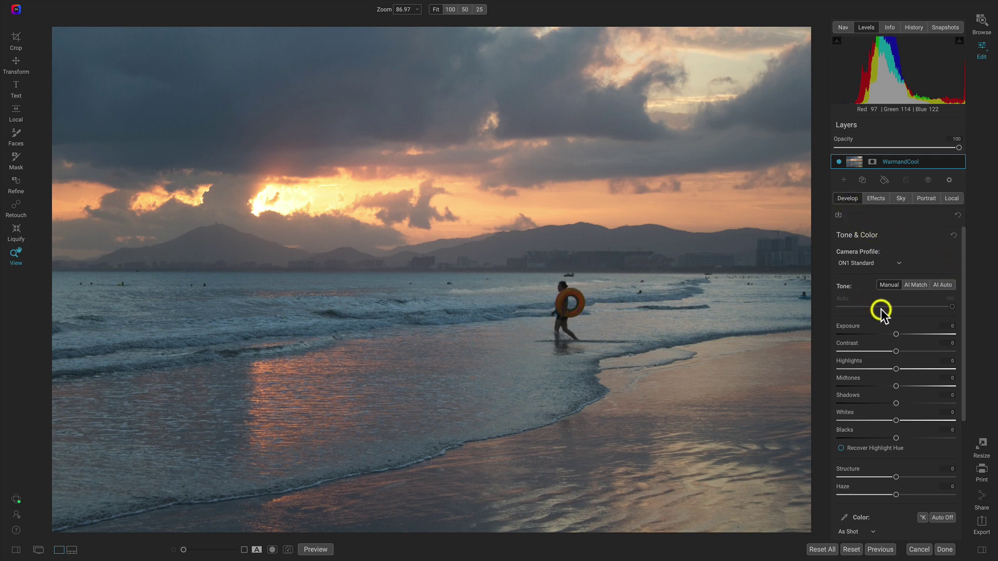
Apply AI Auto tone correction and raise Temperature to 45.
click(944, 284)
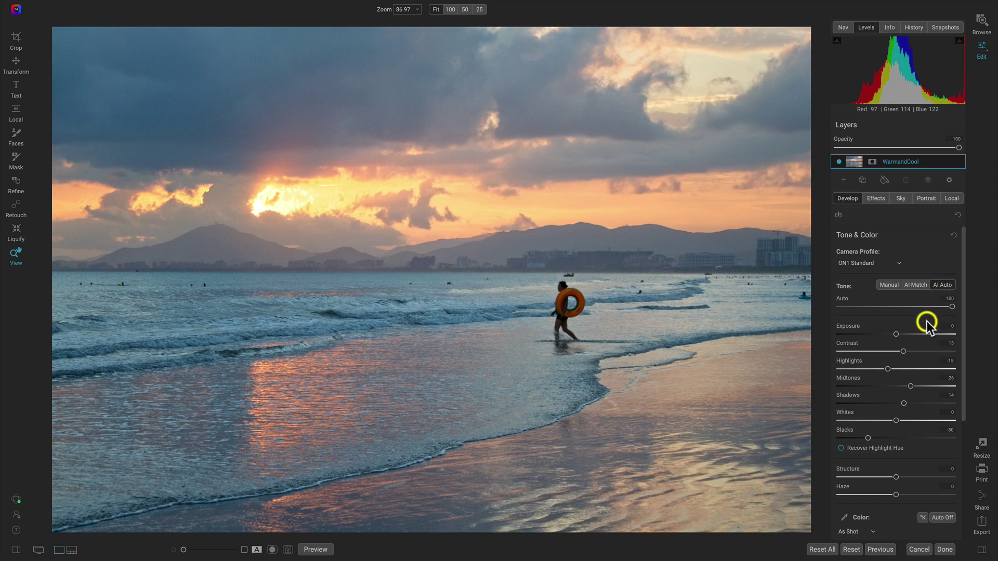
scroll(927, 321, down, 3)
scroll(927, 321, down, 4)
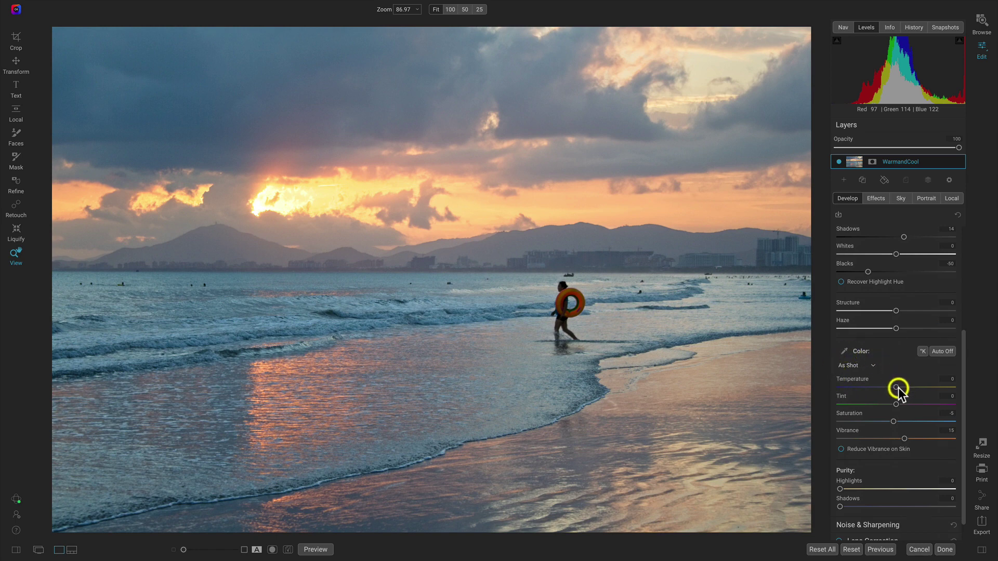
drag(896, 387, 921, 387)
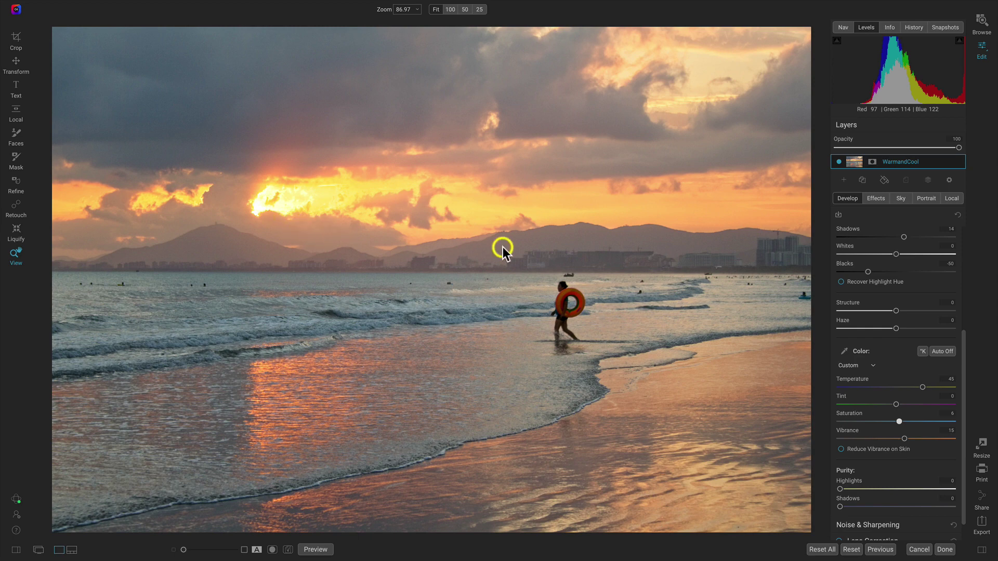
Add a Color Enhancer filter from the Effects tab's filter list.
click(877, 201)
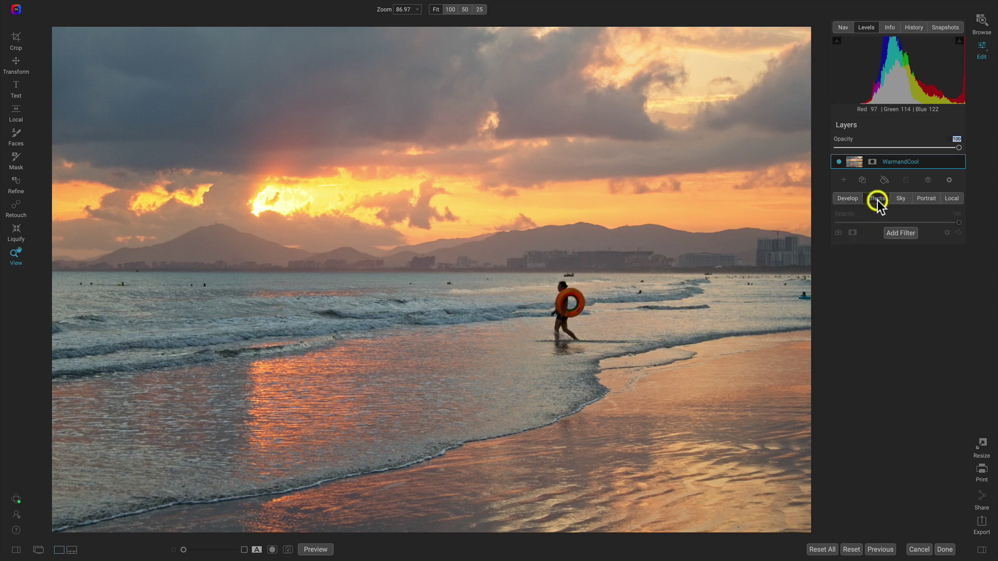
click(900, 233)
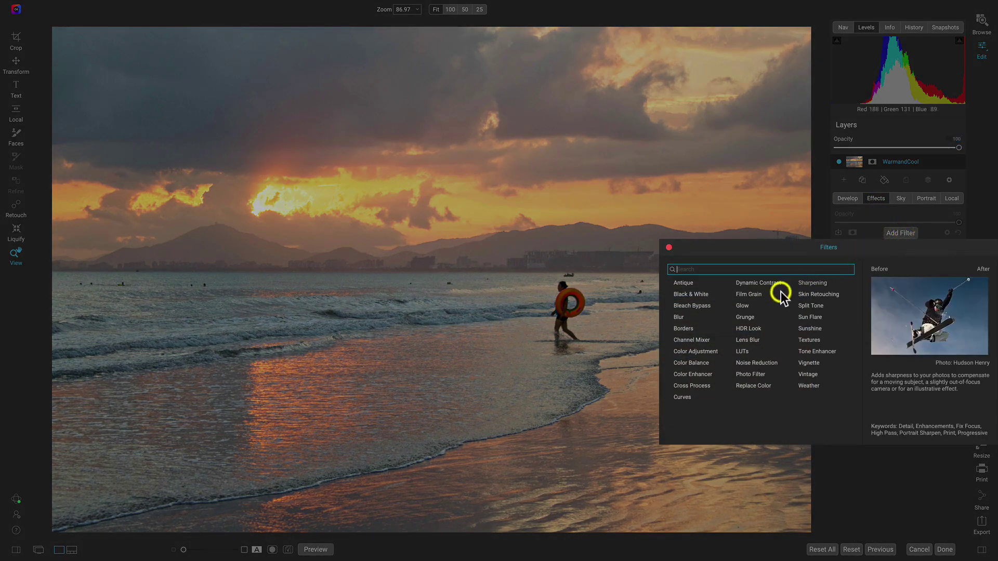
click(697, 374)
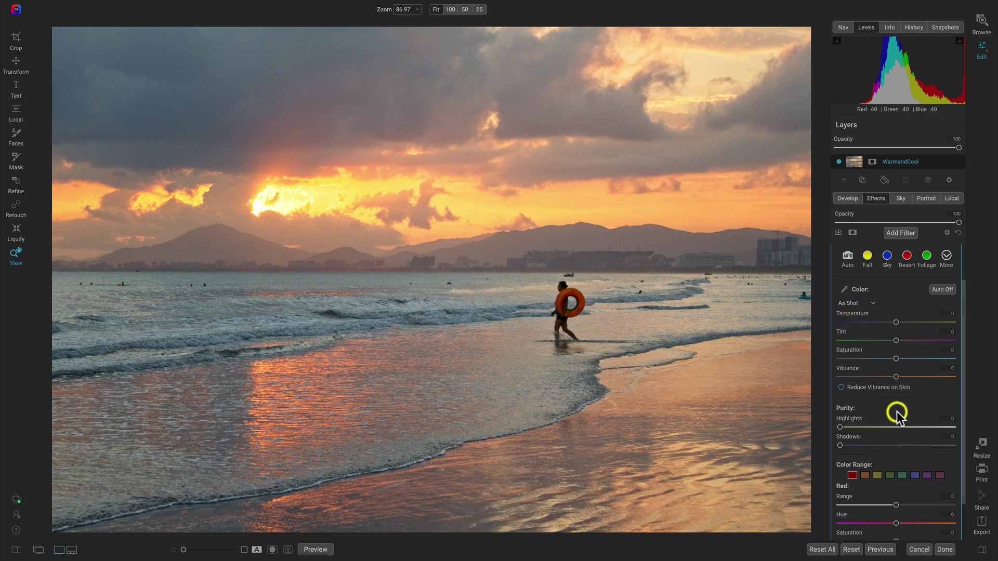
scroll(896, 412, down, 3)
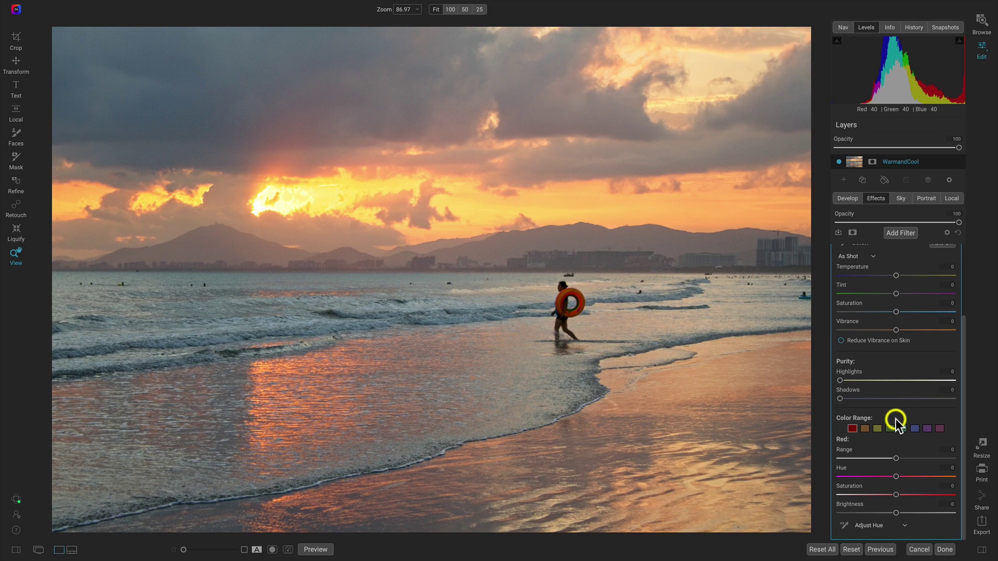
Select the orange Color Range and set Saturation 34, Hue -12, Brightness 9.
click(866, 428)
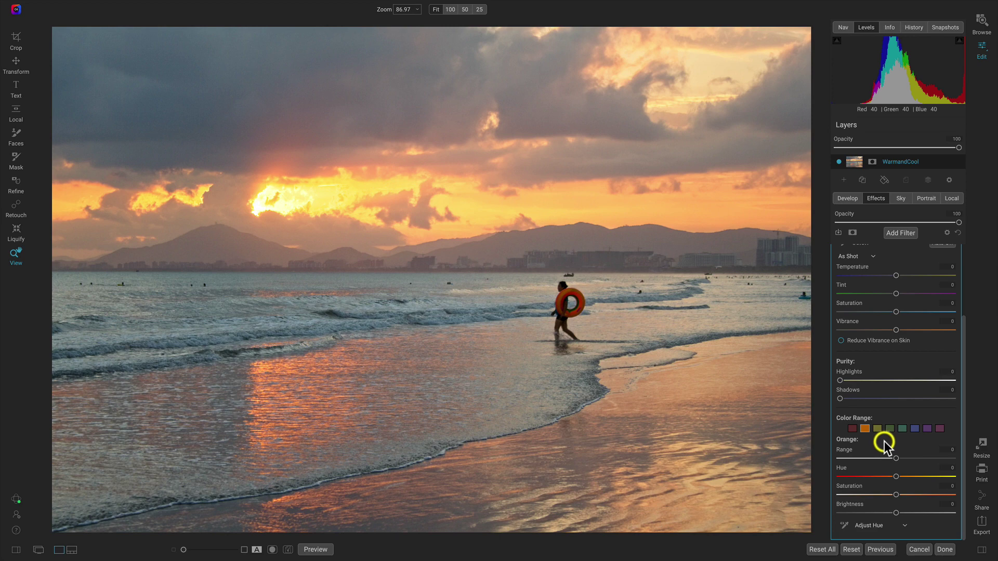
drag(896, 495, 928, 500)
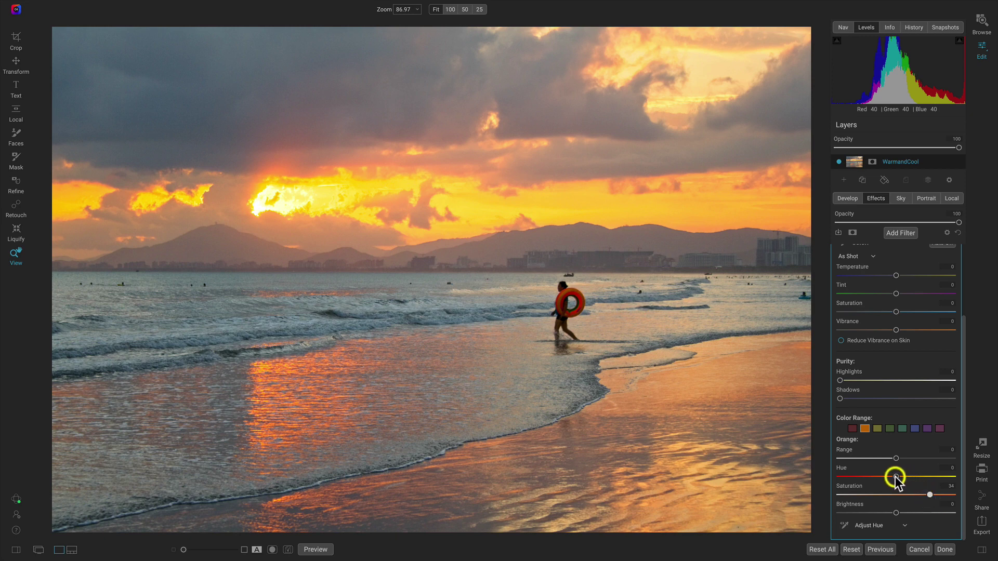
mouse_move(896, 477)
mouse_down()
mouse_move(864, 477)
mouse_move(881, 477)
mouse_up()
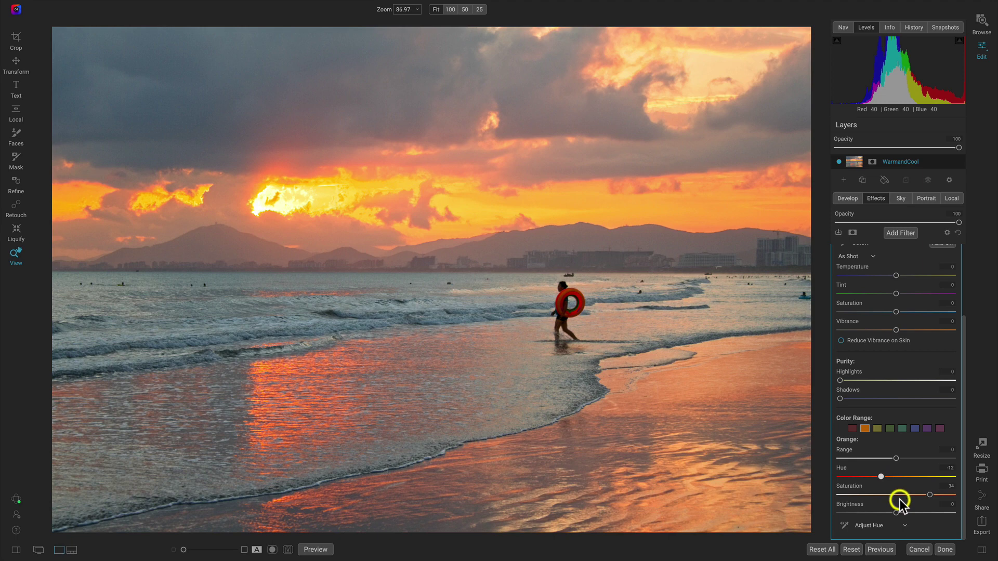
mouse_move(896, 514)
mouse_down()
mouse_move(925, 520)
mouse_move(903, 515)
mouse_up()
Select the blue Color Range and set Hue 20, Saturation 26, Brightness 46.
click(914, 428)
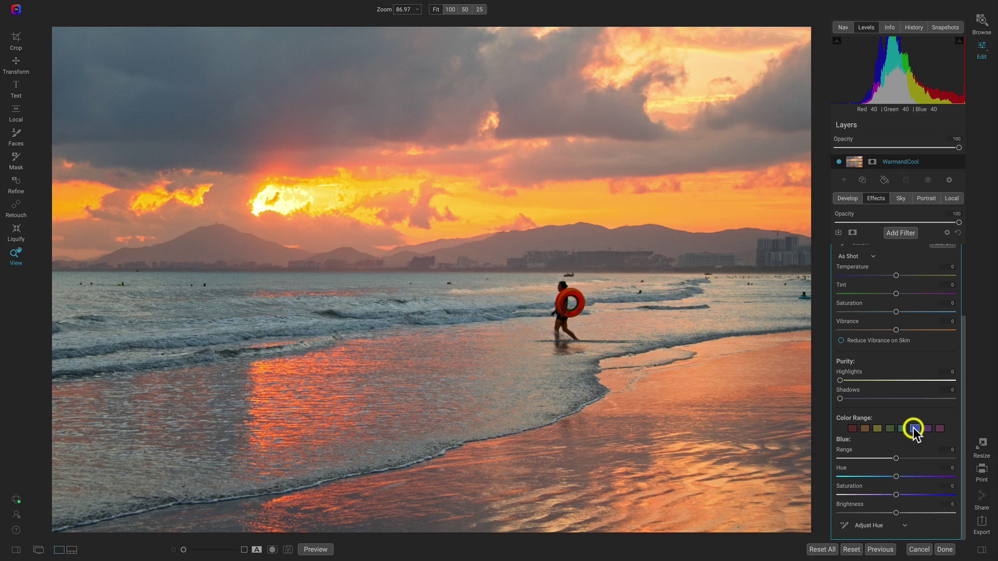
drag(897, 494, 924, 496)
drag(897, 513, 900, 513)
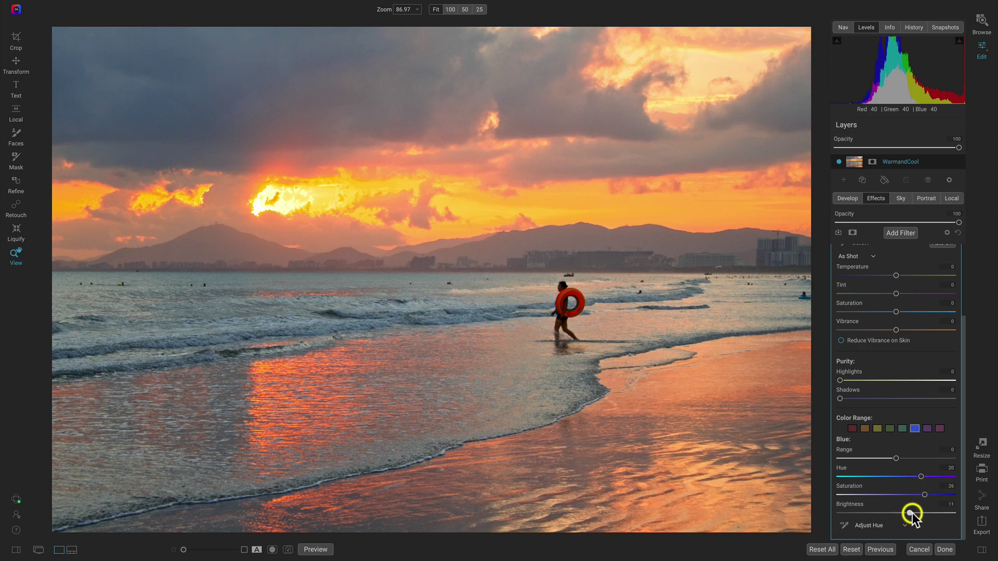
drag(912, 514, 936, 515)
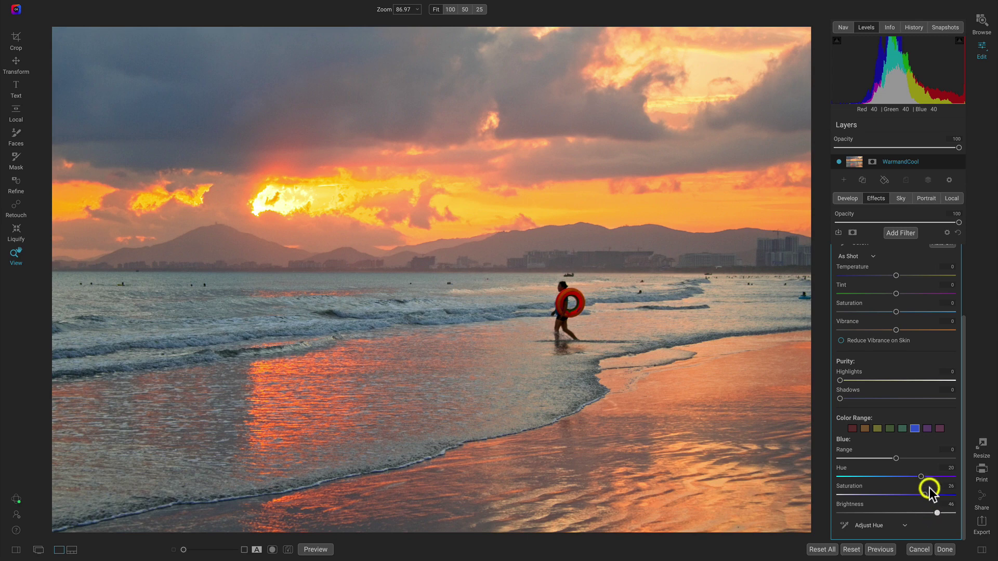
scroll(905, 359, up, 3)
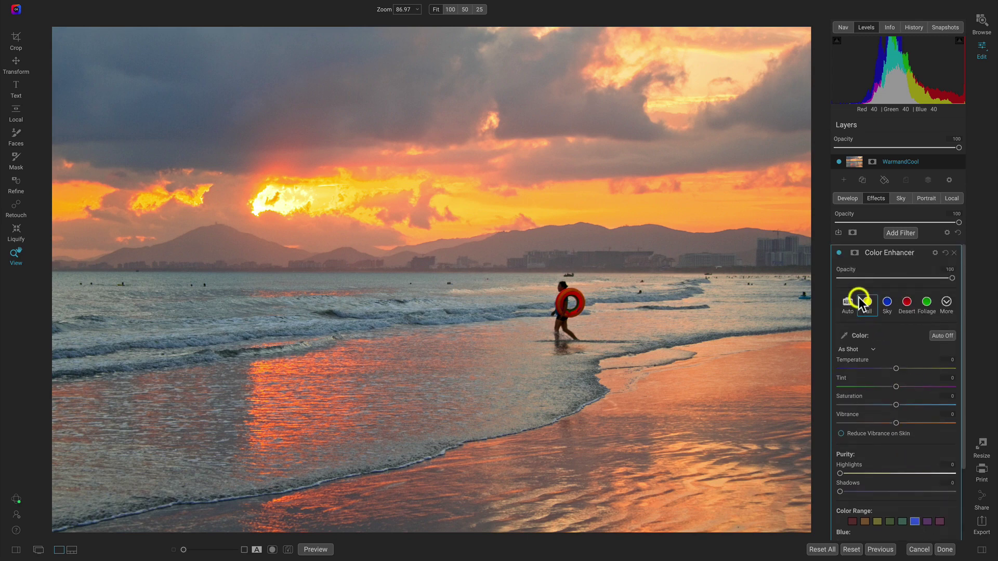
Compare the Color Enhancer on and off, then lower its Opacity to 69.
click(839, 253)
click(839, 252)
click(839, 252)
click(839, 252)
drag(950, 277, 919, 279)
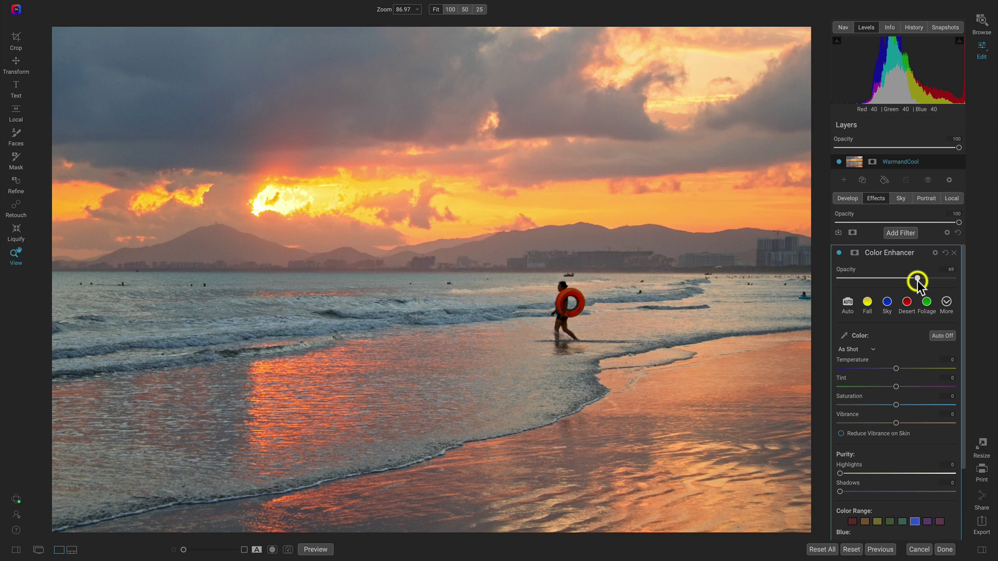
click(561, 304)
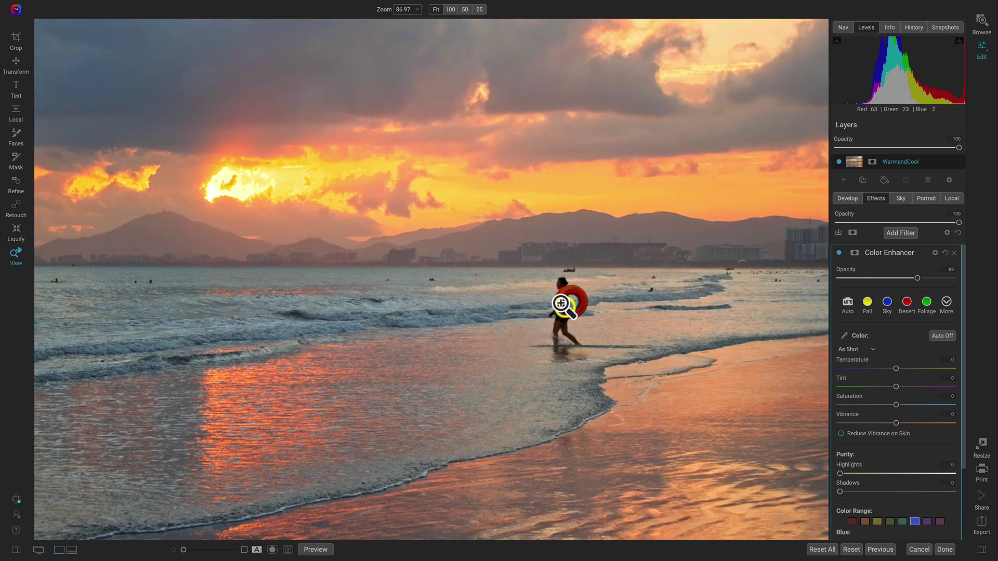
Paint the Color Enhancer out of the swimmer's ring using a small Paint Out masking brush.
scroll(563, 304, up, 3)
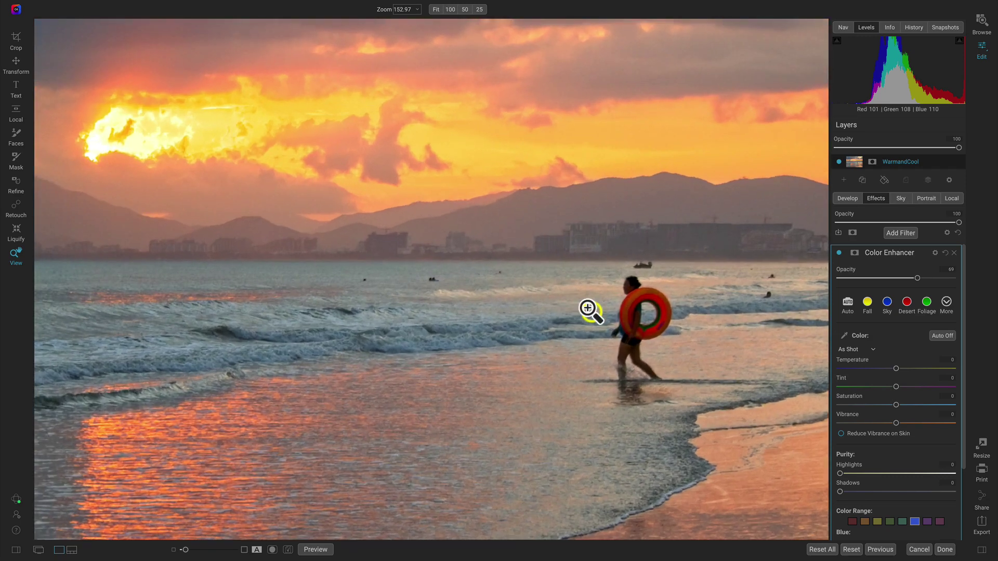
drag(657, 319, 579, 320)
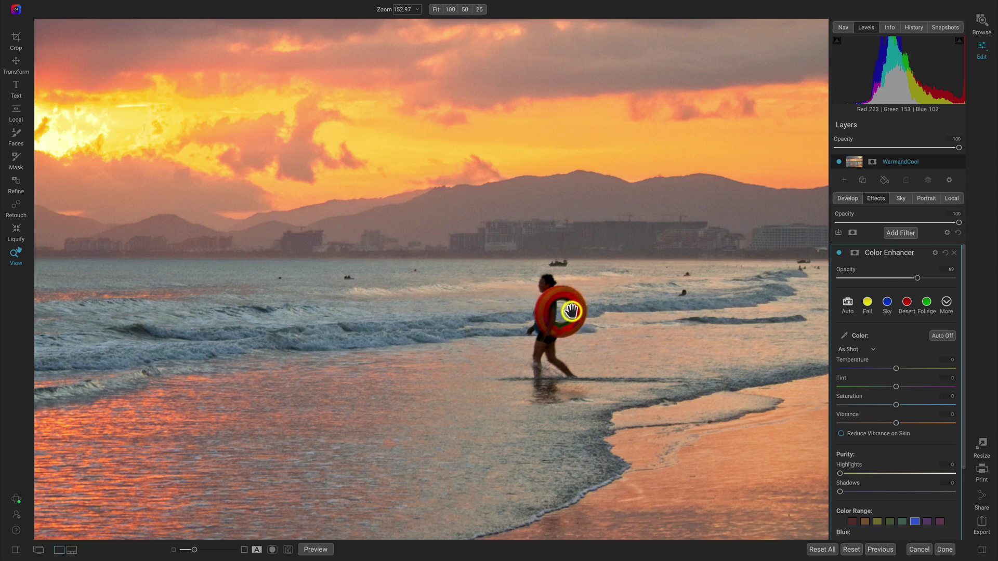
key(b)
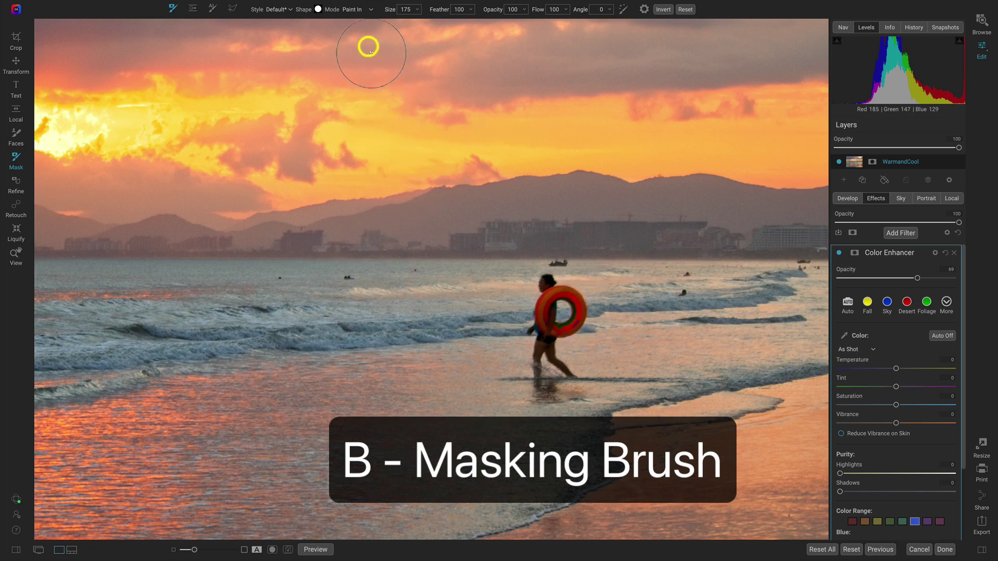
click(358, 9)
click(357, 19)
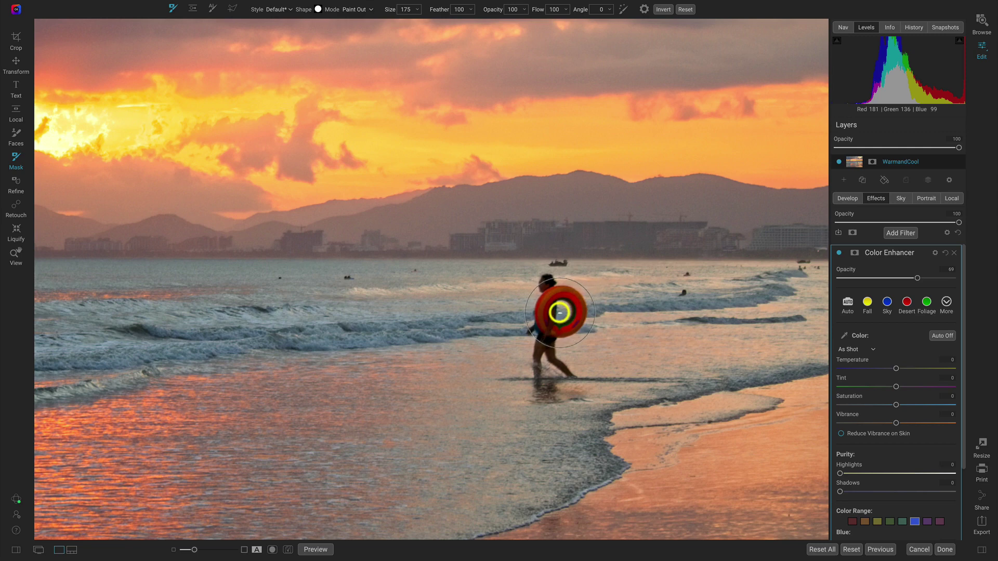
key(bracketleft)
key(bracketleft)
key(bracketleft)
key(bracketleft)
key(bracketleft)
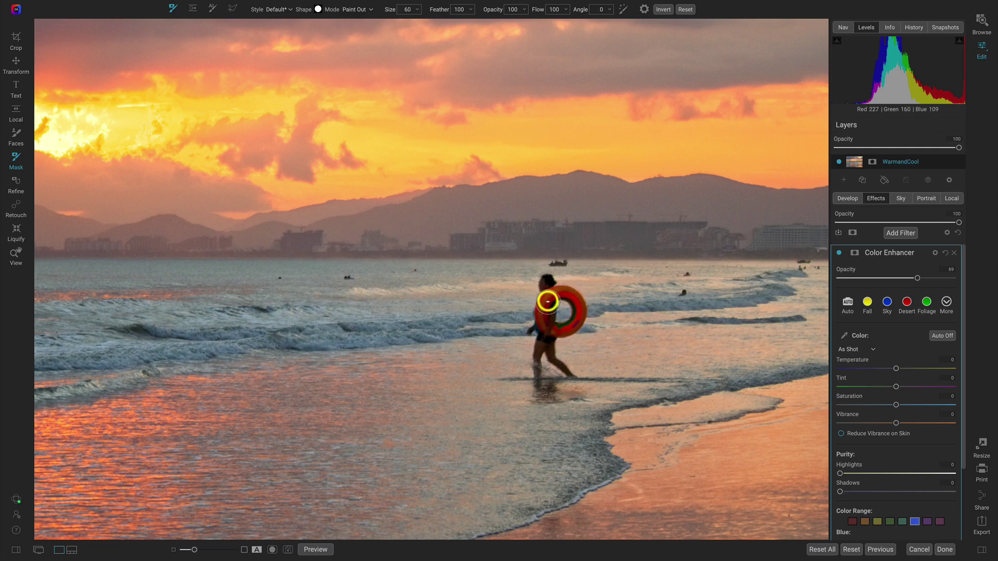
mouse_move(547, 298)
mouse_down()
mouse_move(578, 308)
mouse_move(574, 322)
mouse_move(557, 331)
mouse_move(536, 317)
mouse_move(567, 293)
mouse_move(580, 321)
mouse_move(542, 324)
mouse_move(554, 299)
mouse_move(567, 299)
mouse_move(576, 318)
mouse_move(551, 331)
mouse_move(542, 318)
mouse_move(569, 298)
mouse_move(578, 306)
mouse_move(571, 326)
mouse_move(545, 332)
mouse_move(539, 319)
mouse_move(590, 312)
mouse_up()
key(space)
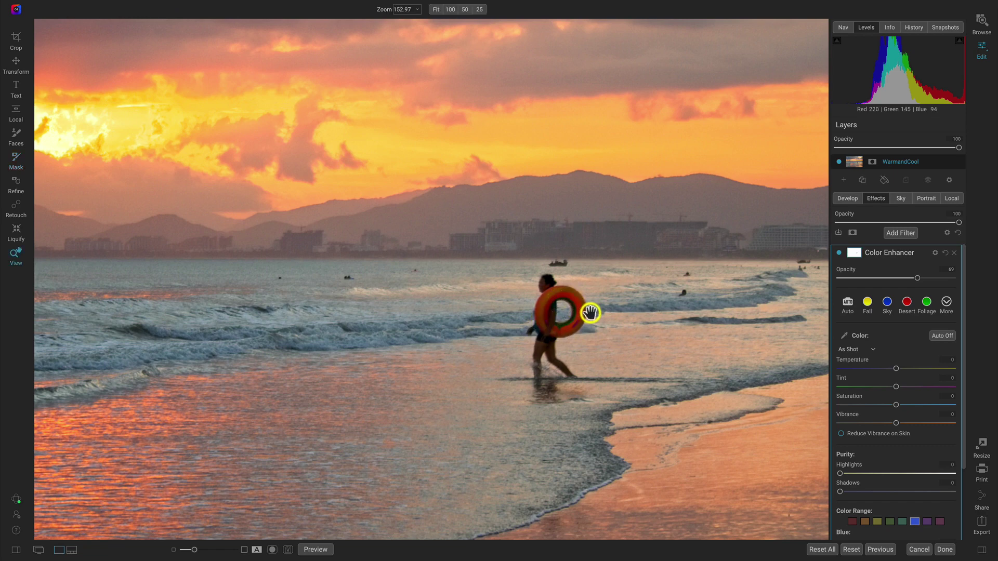
key(ctrl+0)
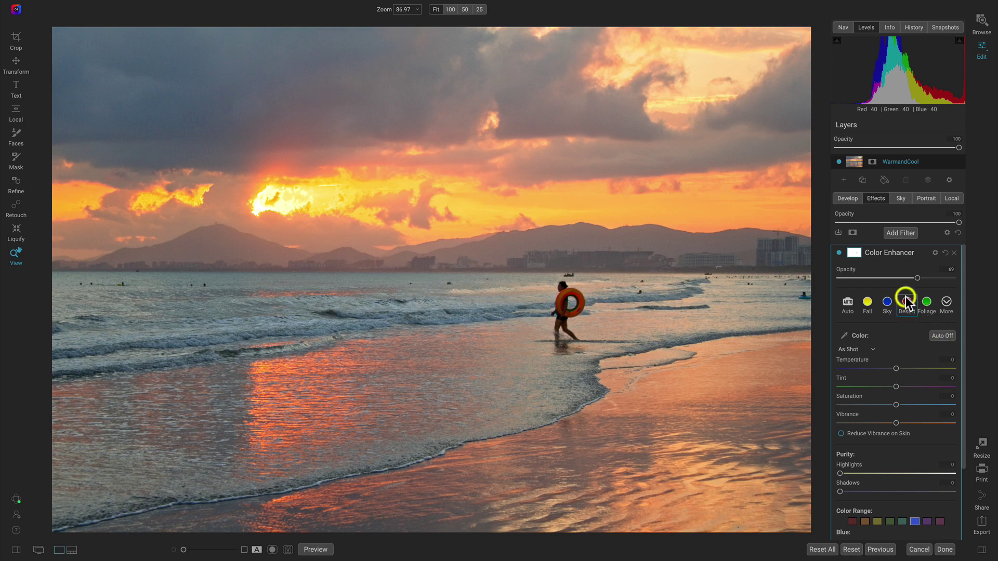
Copy the Color Enhancer mask and create a local adjustment named Tube.
click(857, 253)
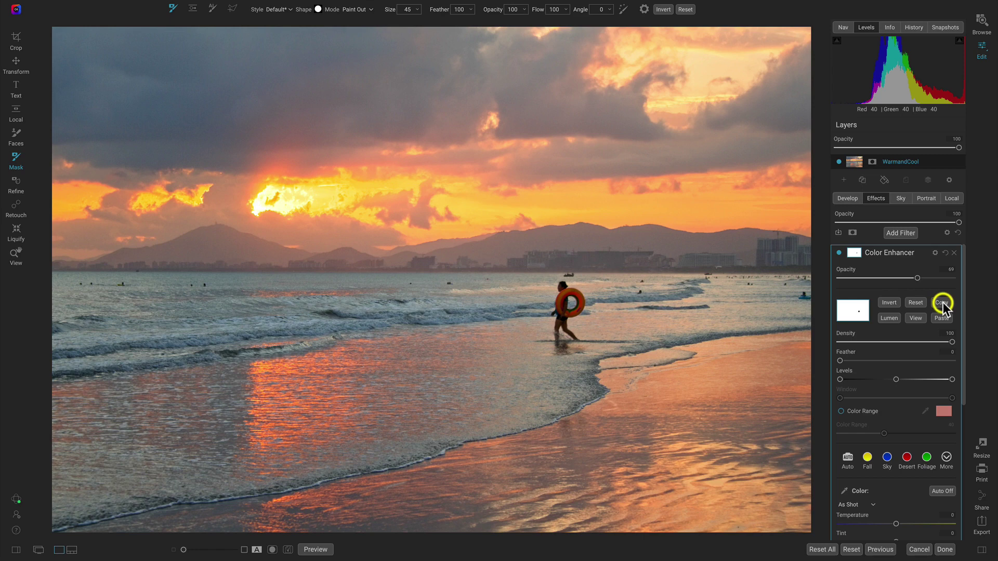
click(952, 198)
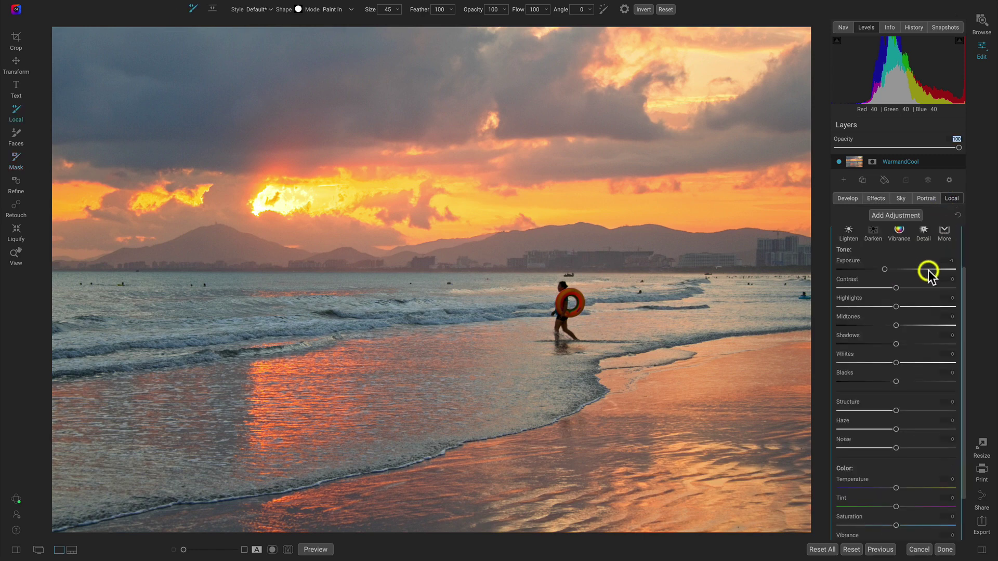
double_click(884, 235)
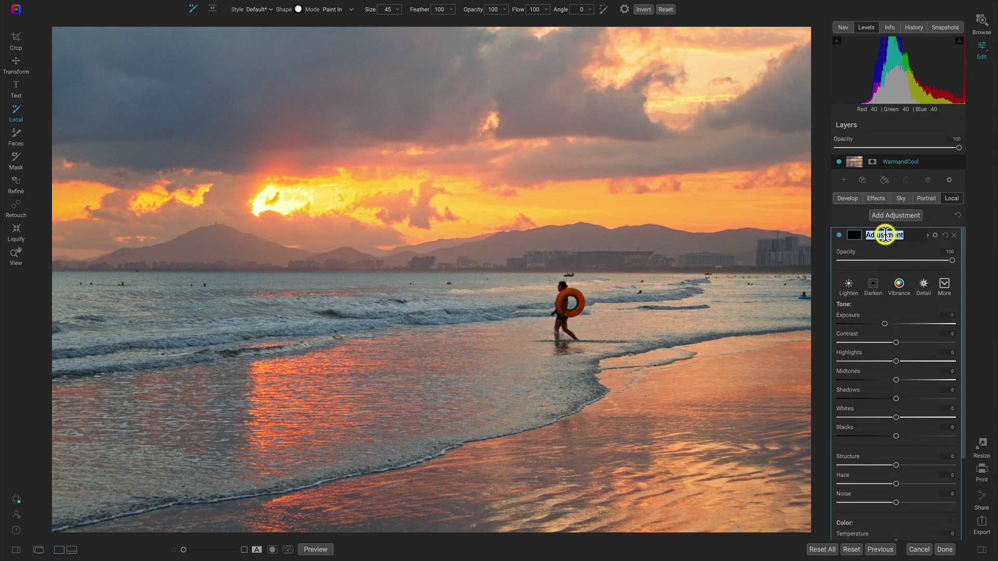
text(Tube)
key(Return)
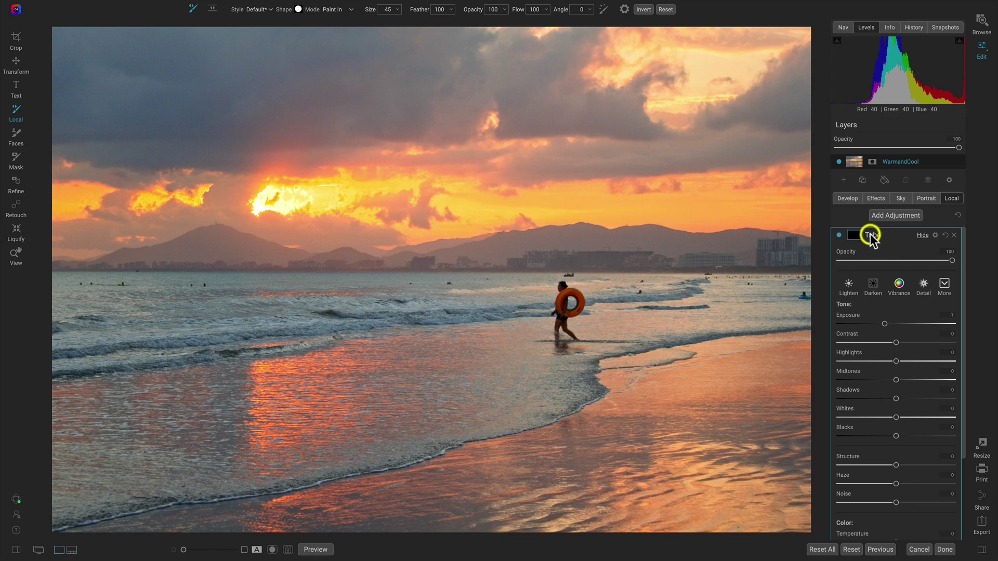
Paste and invert the copied mask in Tube, then set its Opacity to 44.
click(854, 235)
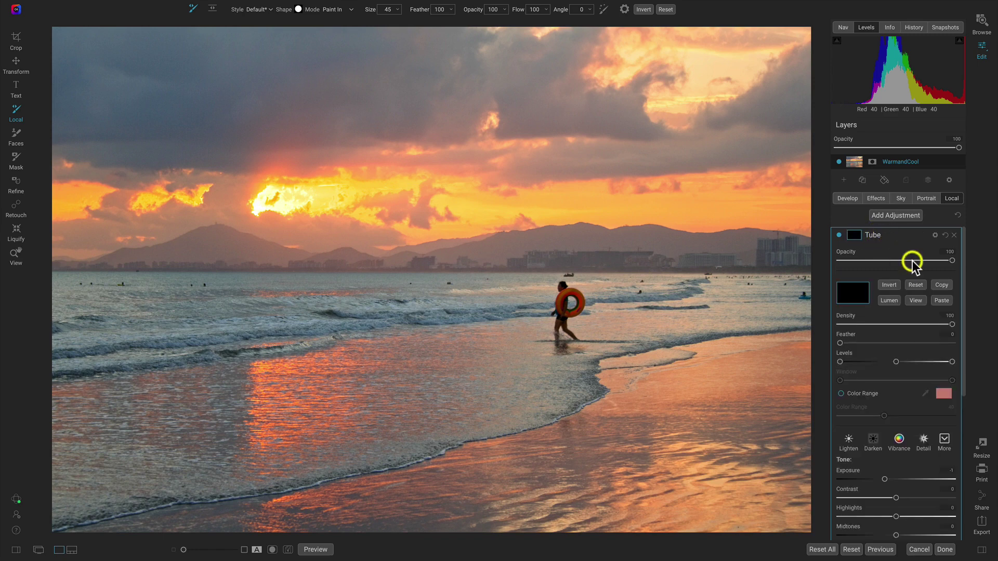
click(943, 301)
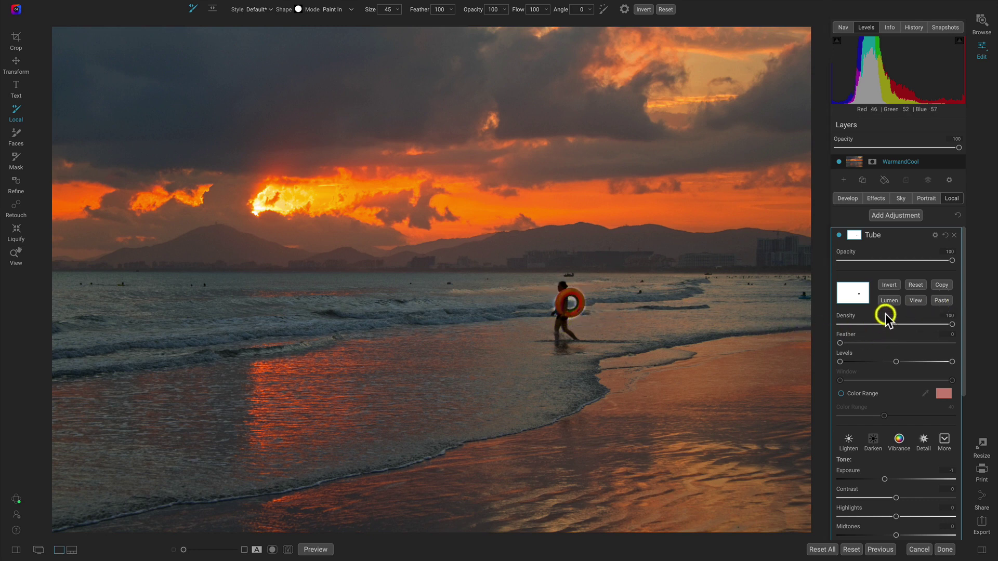
click(886, 285)
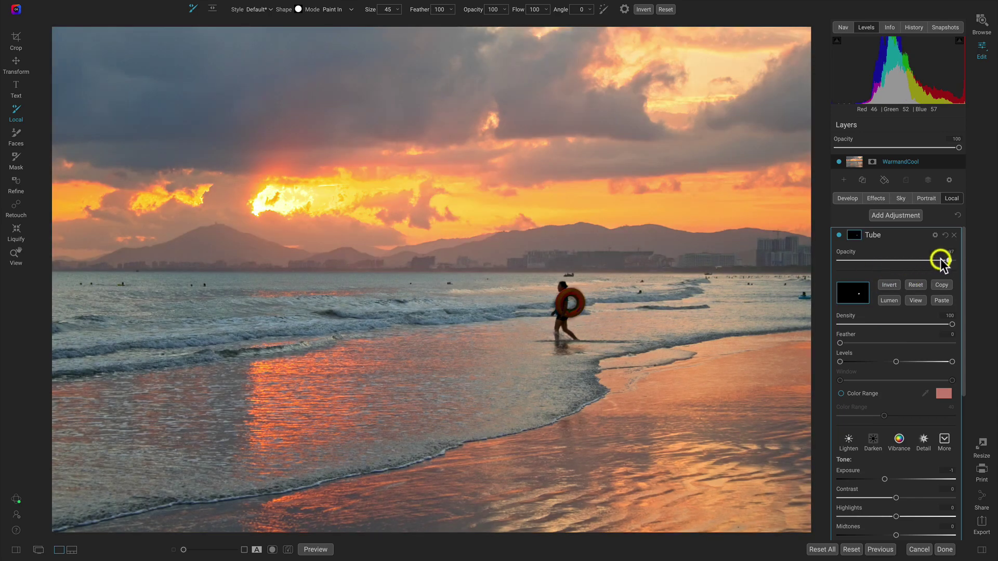
drag(901, 258, 863, 263)
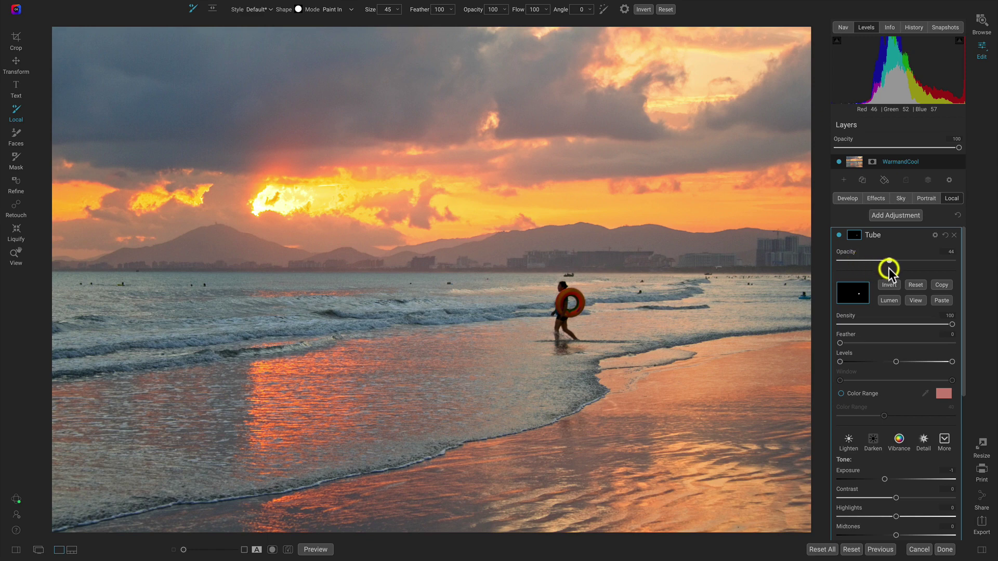
click(839, 235)
click(839, 235)
Add a local adjustment named Sky and scroll down to its Color sliders.
click(896, 216)
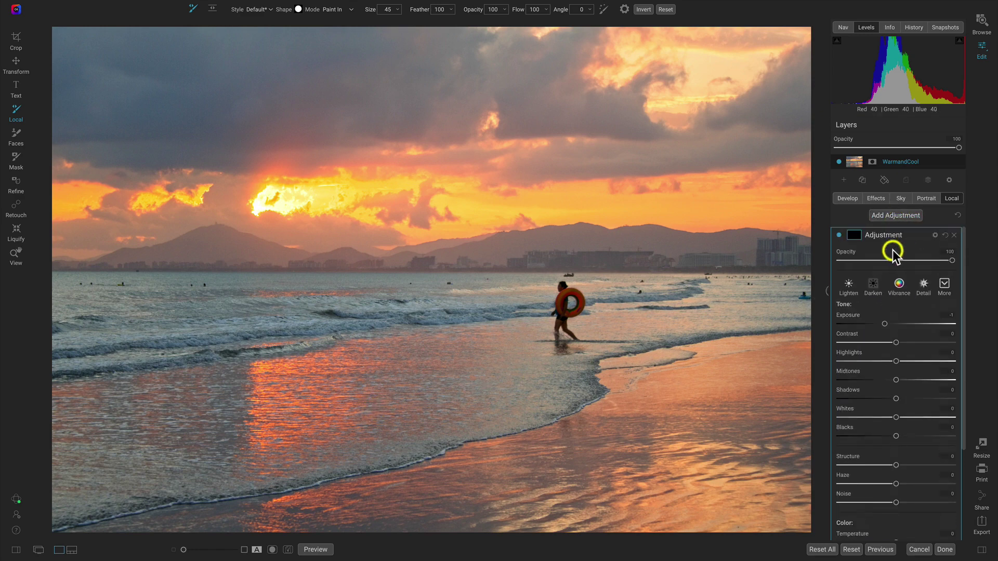
double_click(881, 236)
text(Sky)
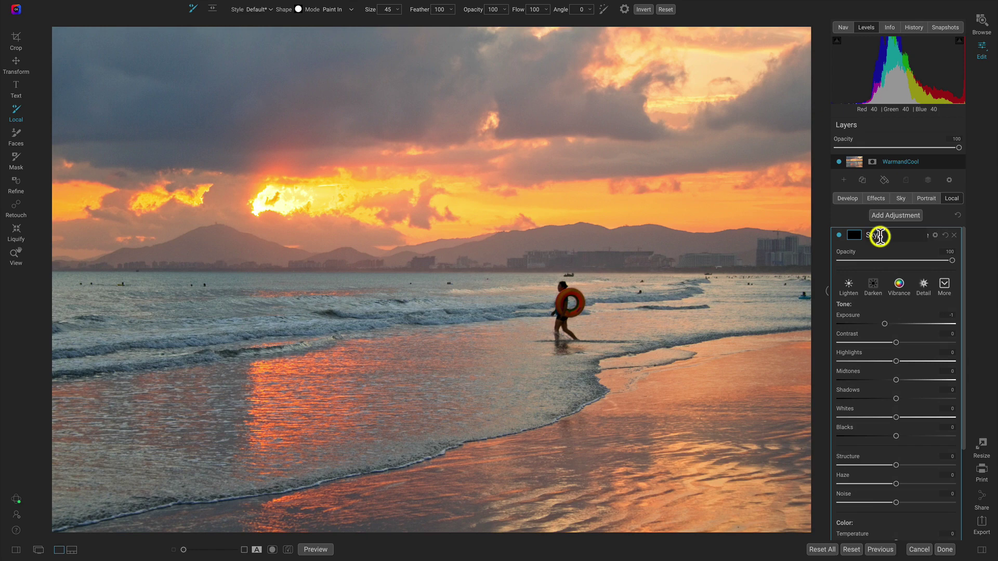
key(Return)
scroll(865, 373, down, 3)
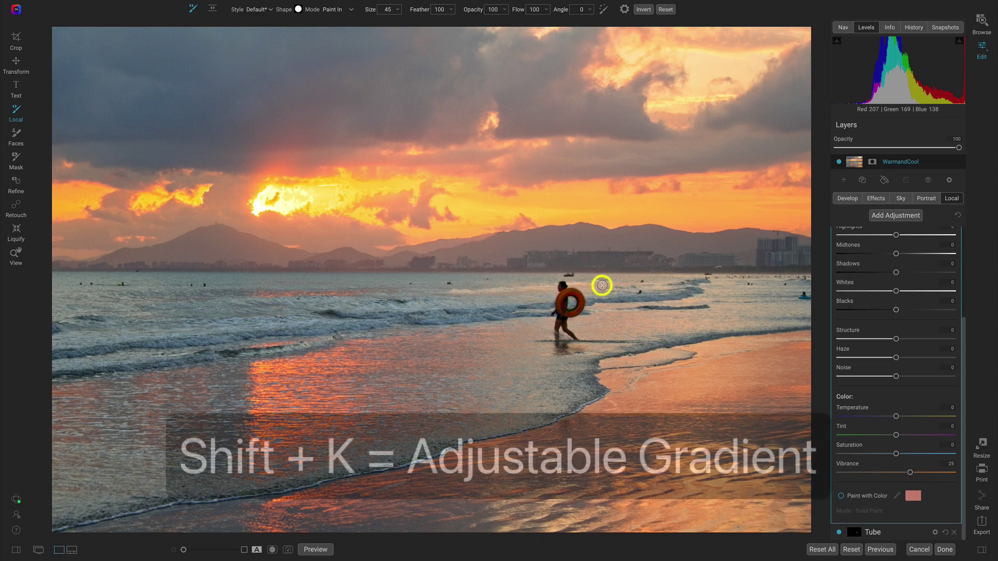
Place a Linear Bottom adjustable gradient at the horizon and widen its transition.
key(shift+k)
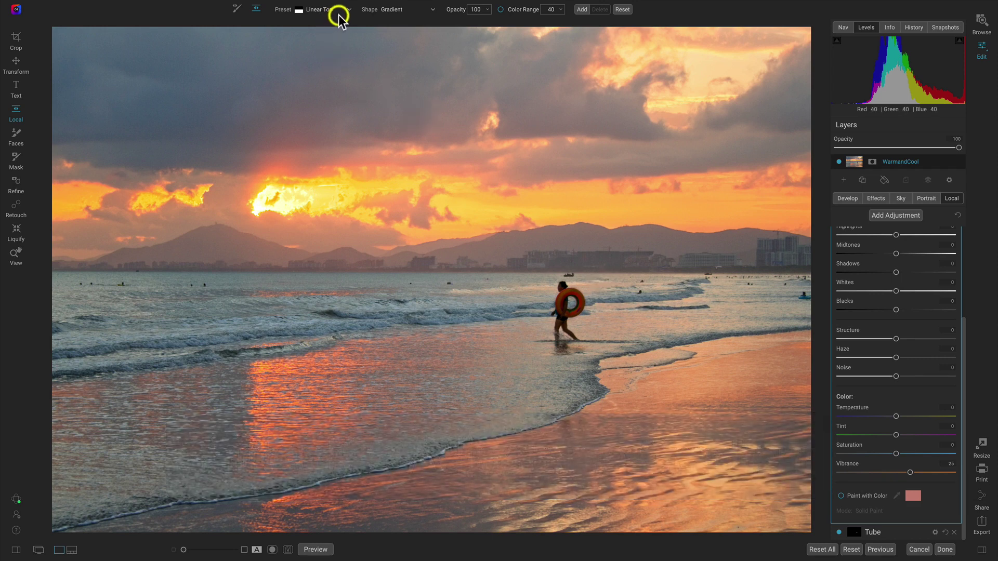
click(343, 13)
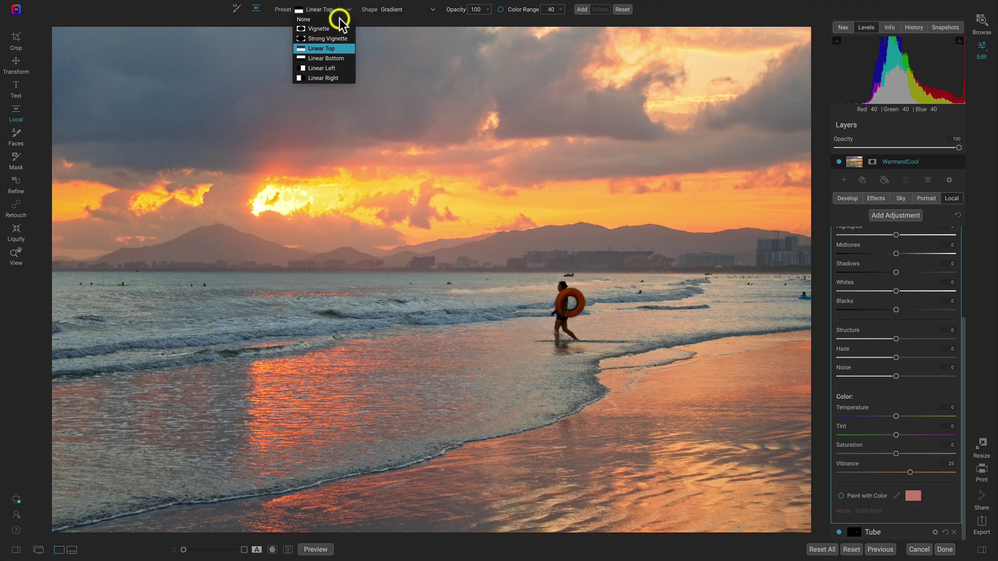
click(323, 58)
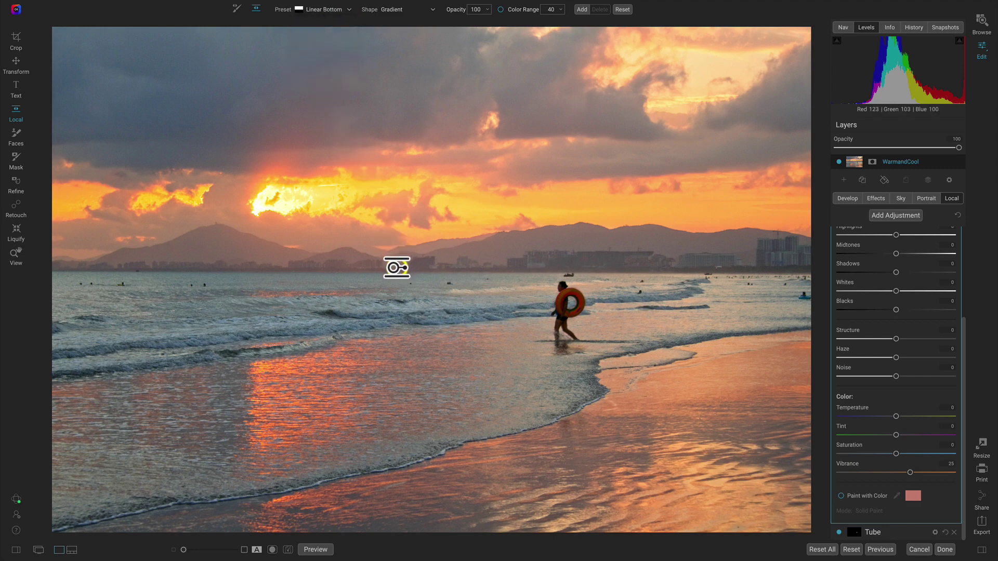
click(397, 268)
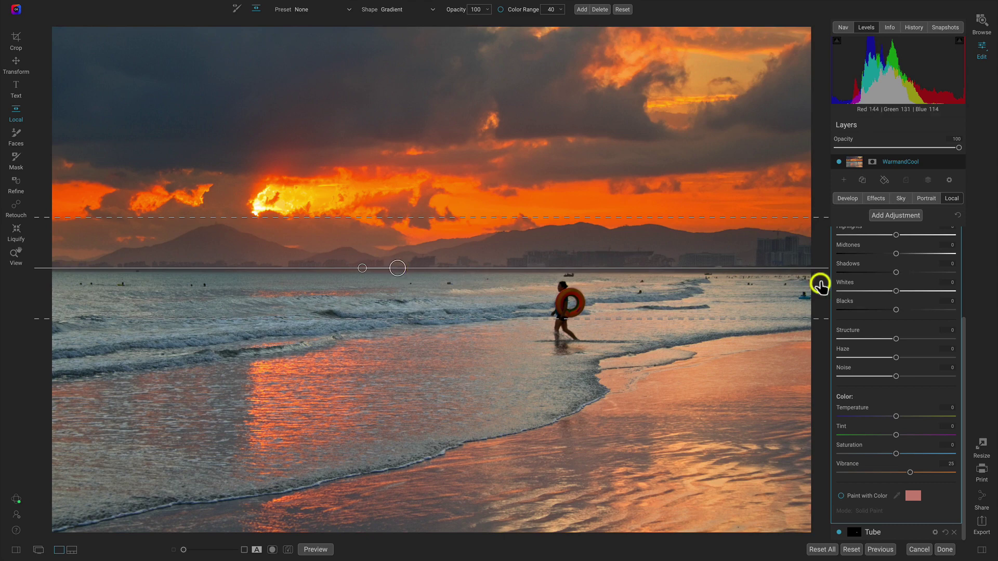
scroll(899, 336, up, 3)
scroll(899, 335, up, 2)
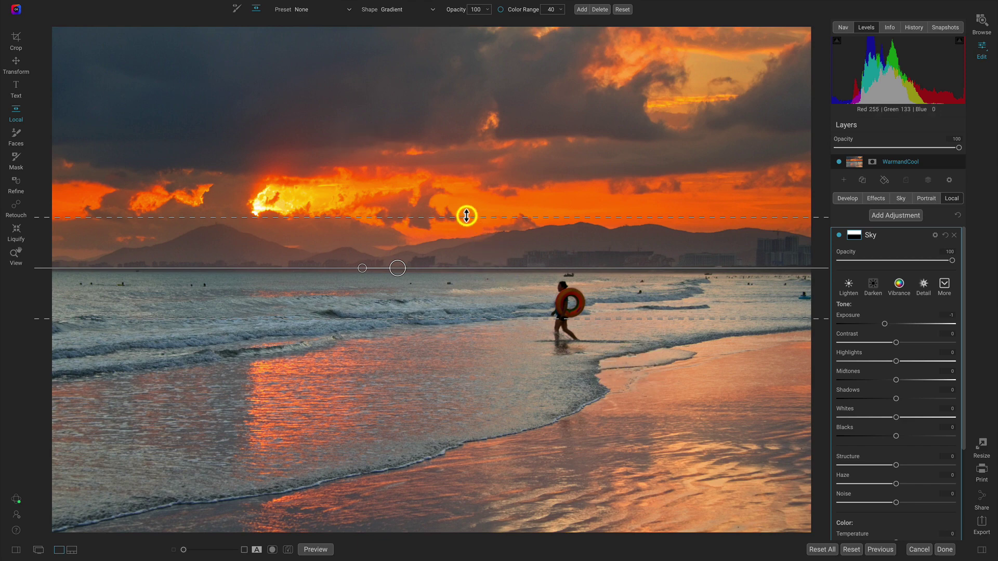
drag(466, 216, 468, 167)
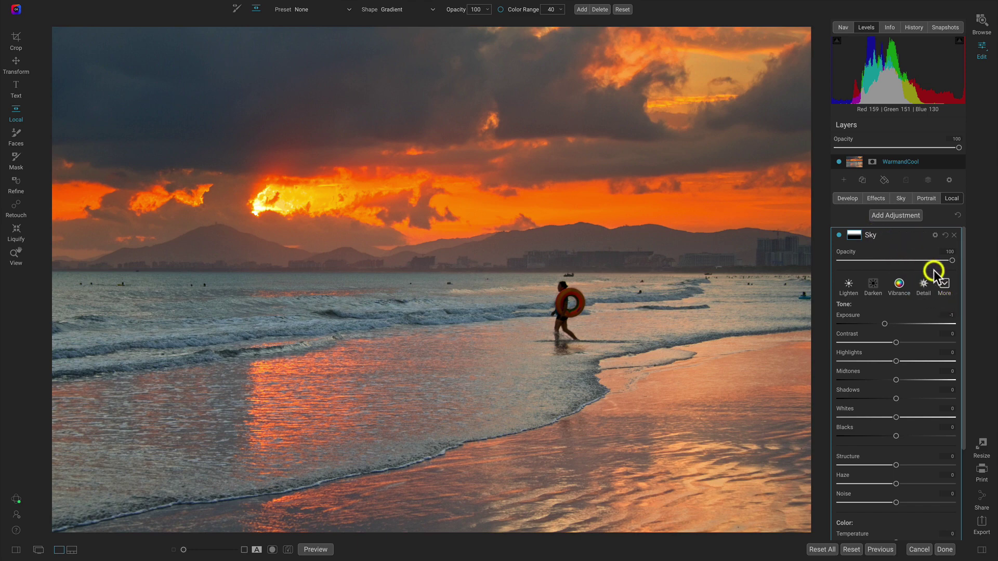
Lower the Sky adjustment's Opacity to 44 and exit gradient editing.
drag(953, 259, 882, 262)
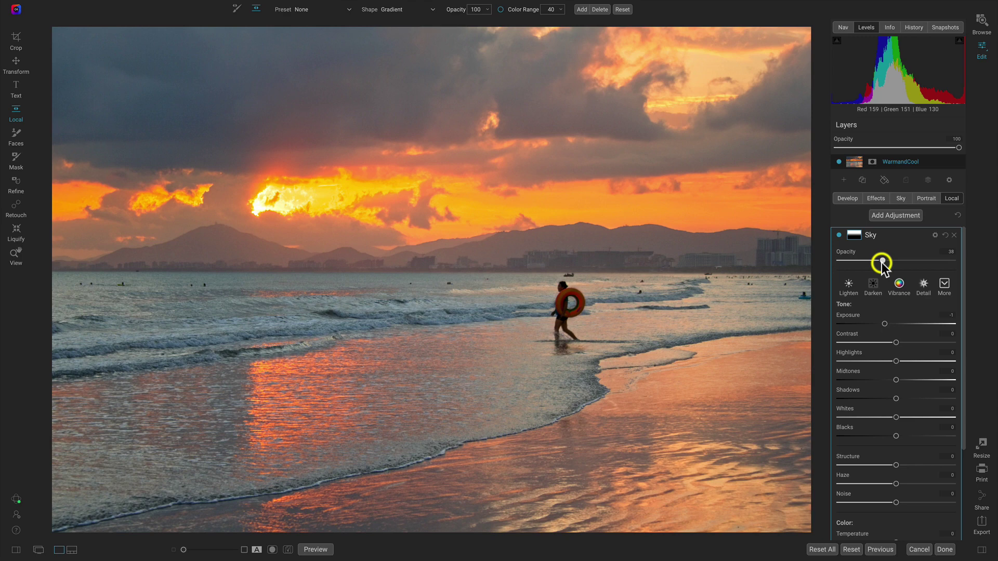
mouse_move(884, 263)
mouse_down()
mouse_move(896, 265)
mouse_move(852, 256)
mouse_move(890, 262)
mouse_up()
key(z)
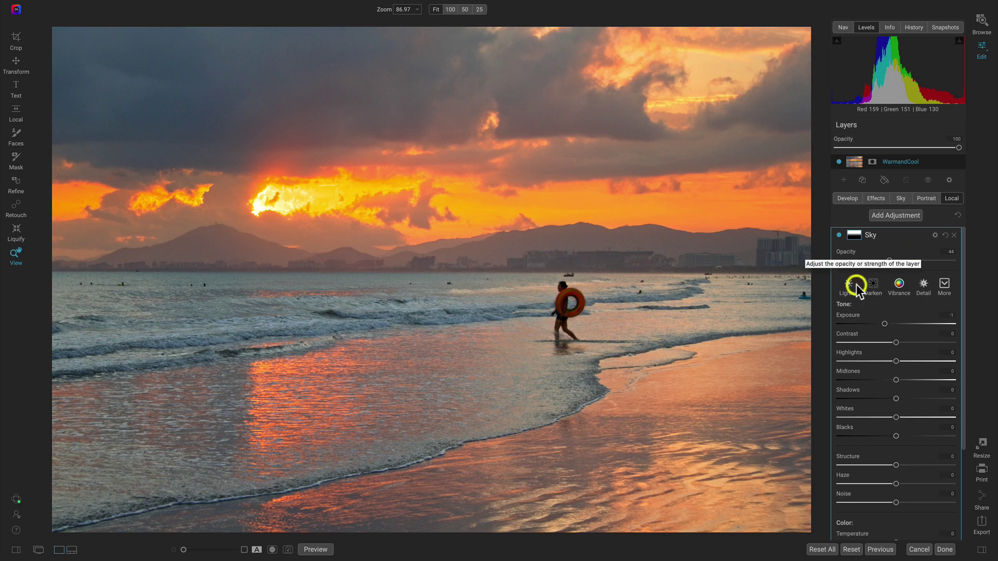
Compare the edited and original photo using a split before/after divider swept across the image.
click(257, 549)
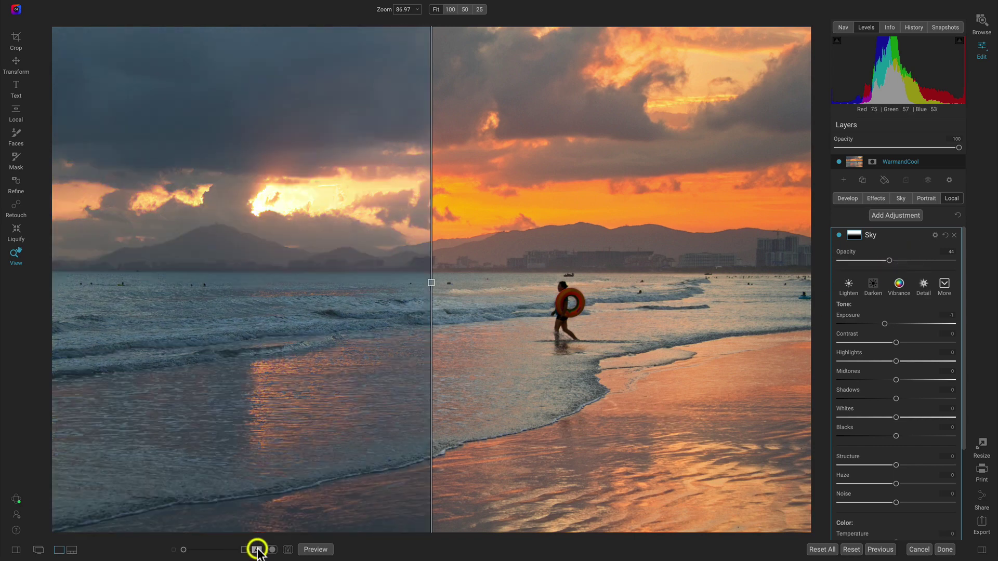
drag(430, 283, 86, 291)
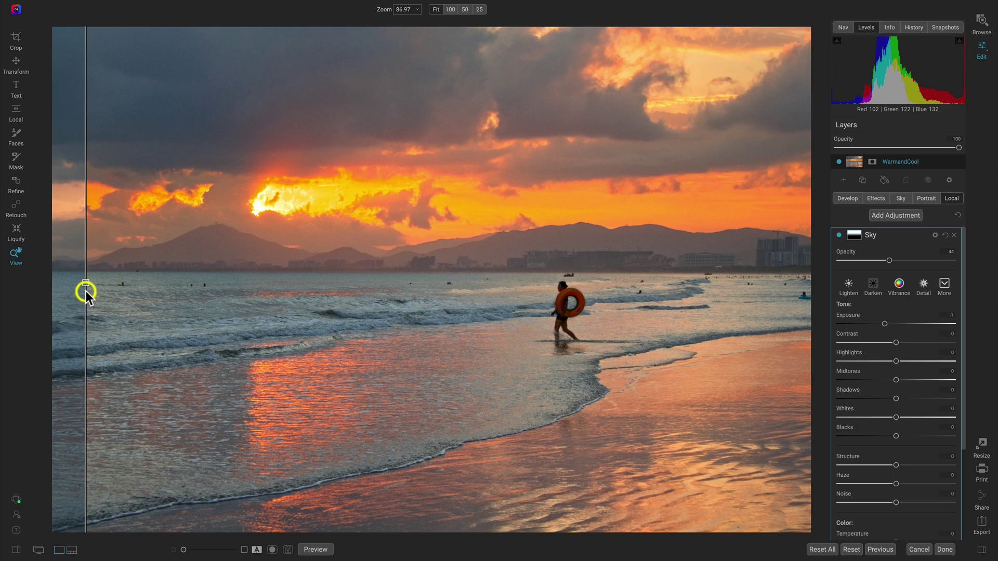
drag(85, 281, 632, 284)
drag(773, 294, 53, 243)
Add a Big Softy Vignette: Brightness -100, Size 35, Feather 100, Roundness -40.
click(875, 197)
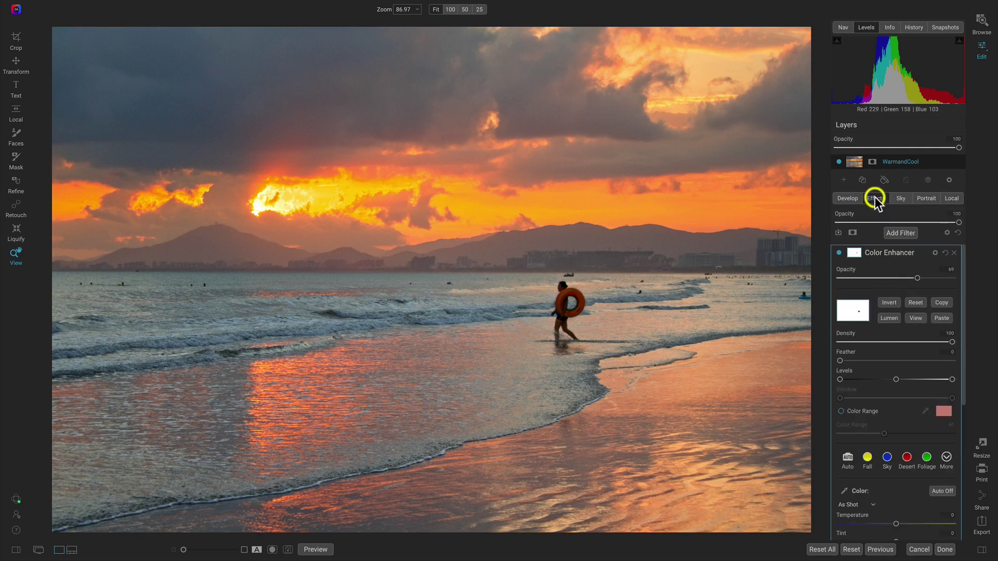
click(909, 231)
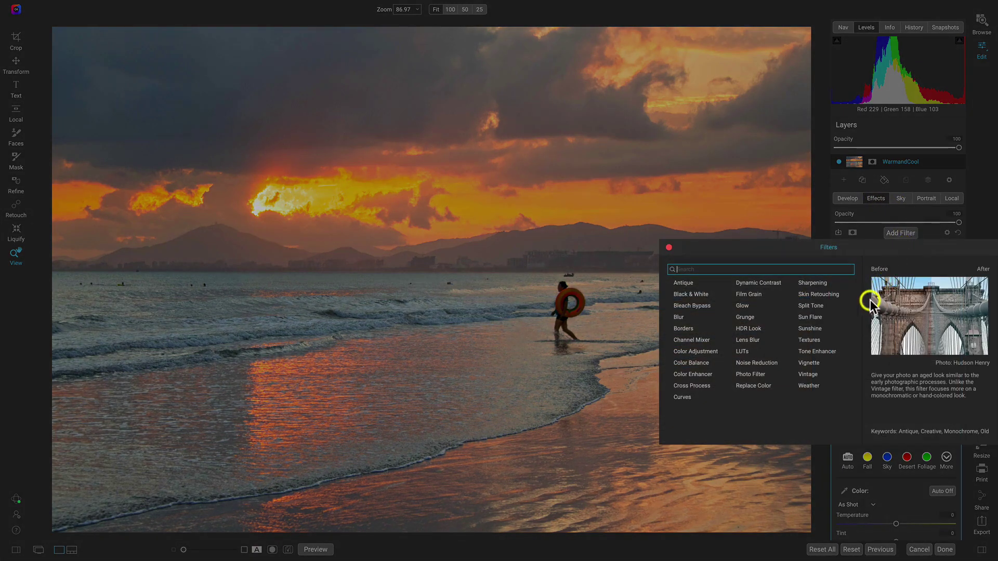
click(810, 363)
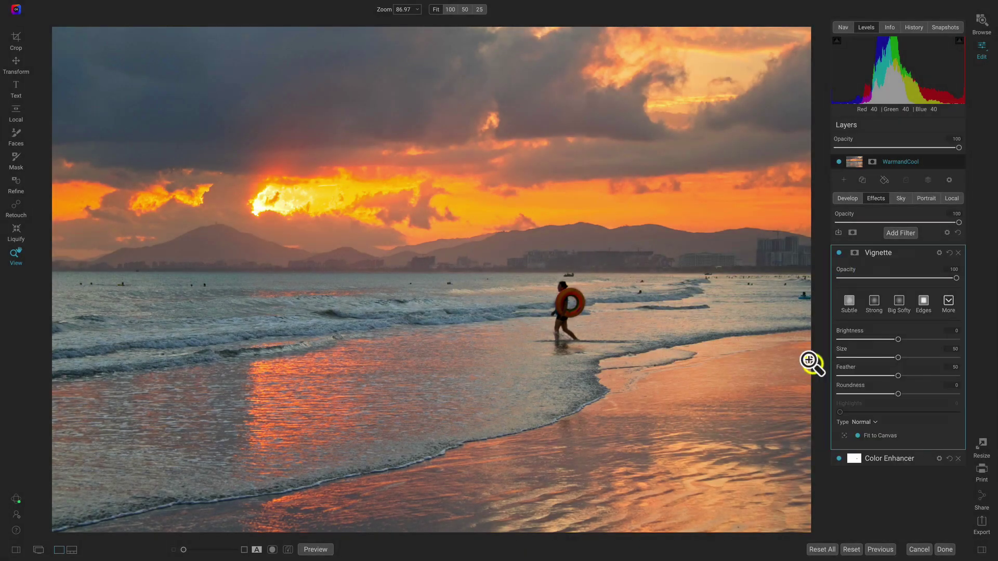
click(897, 302)
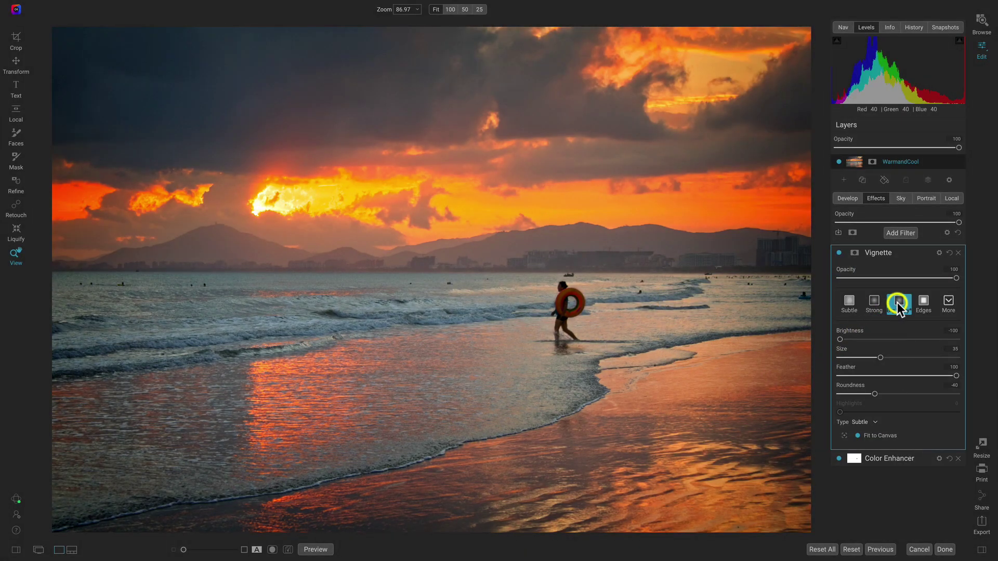